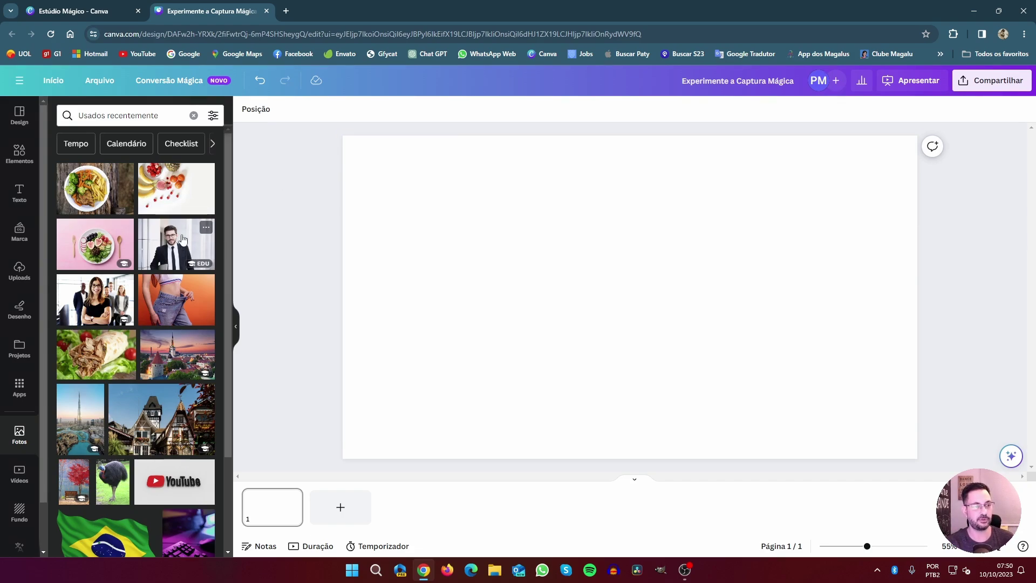
- Add the photo of the businessman in glasses to the page and separate him from the background with Captura Mágica
left_click(156, 238)
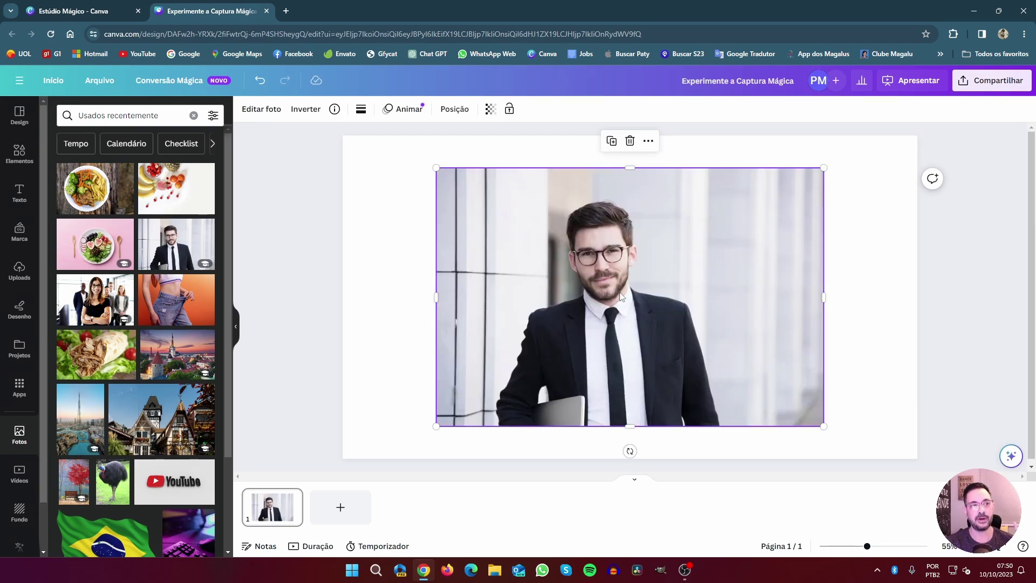
left_click(266, 116)
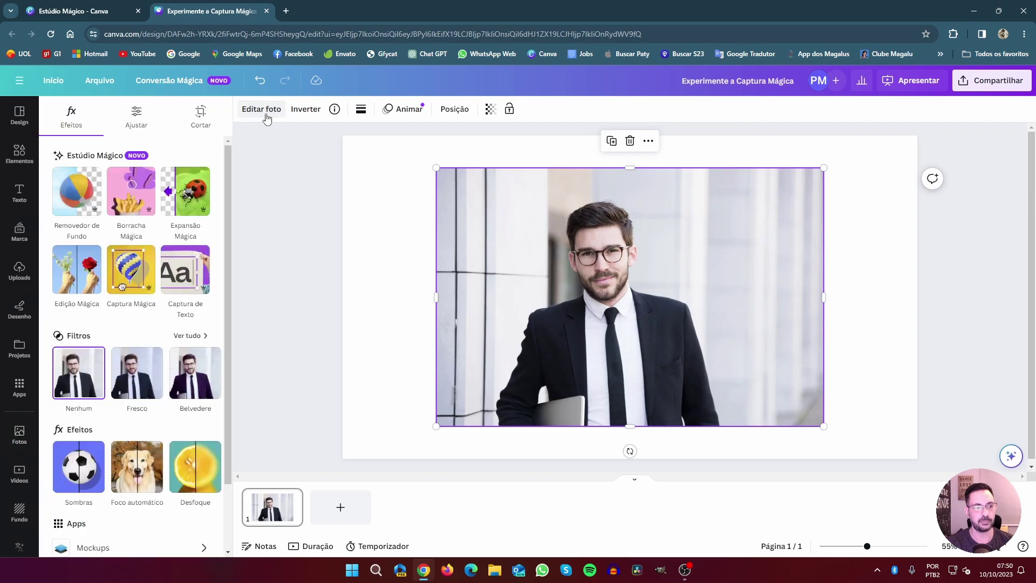
left_click(130, 263)
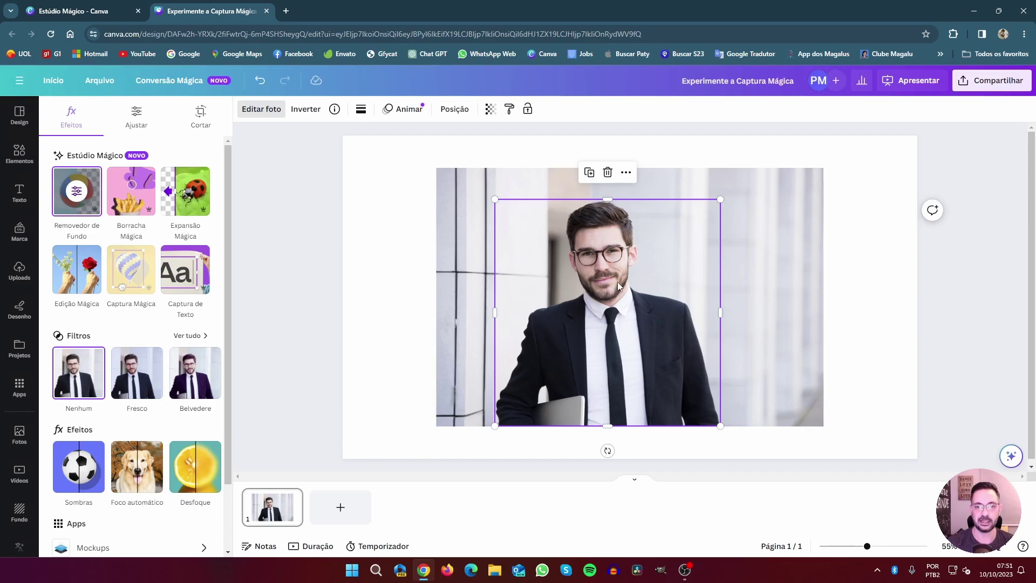
- Move the businessman cutout across the background and resize it, leaving it at the background's lower right
left_click_drag(612, 288, 698, 286)
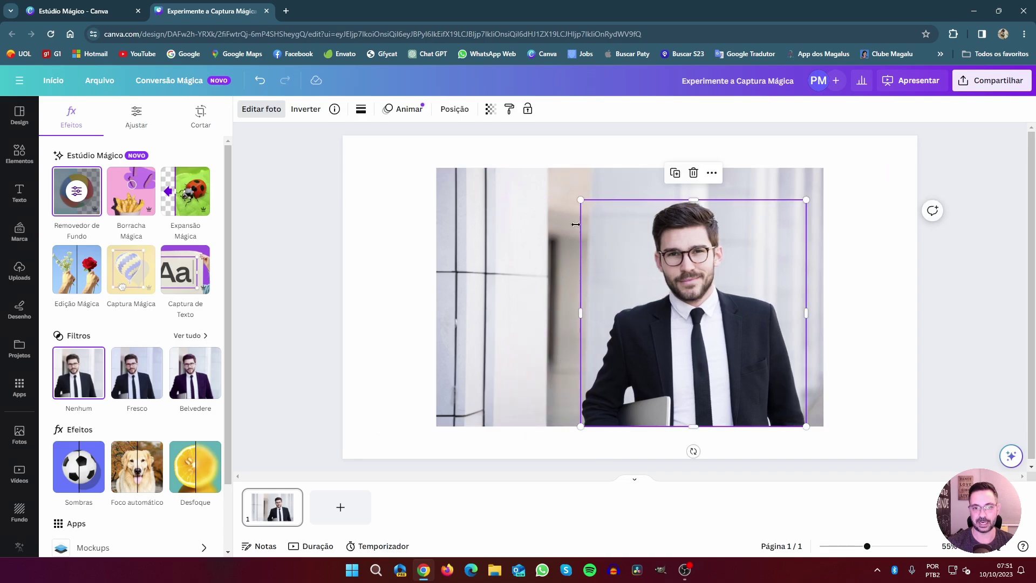
mouse_move(585, 195)
left_mouse_down()
mouse_move(636, 249)
mouse_move(576, 195)
left_mouse_up()
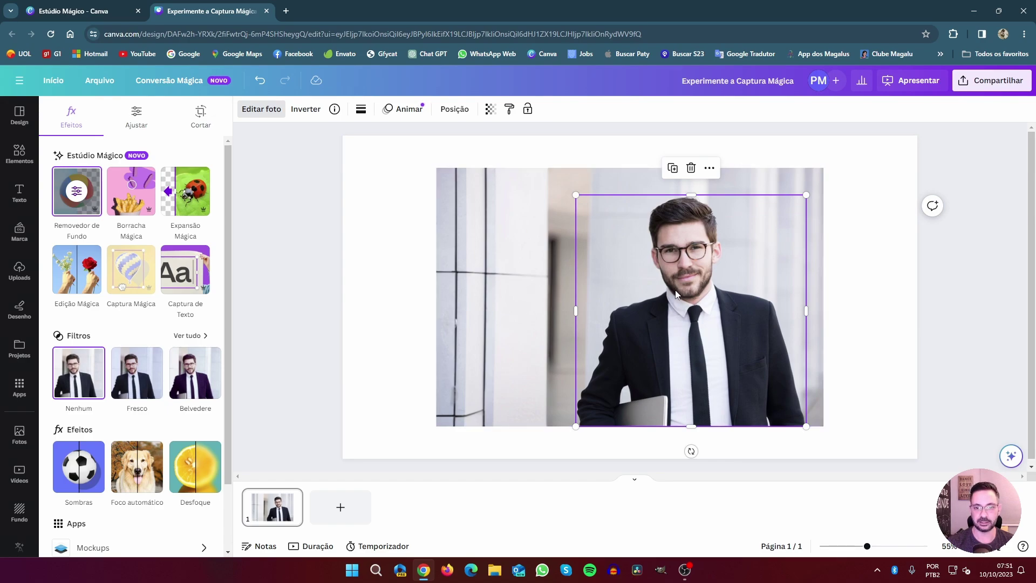
left_click_drag(702, 312, 634, 311)
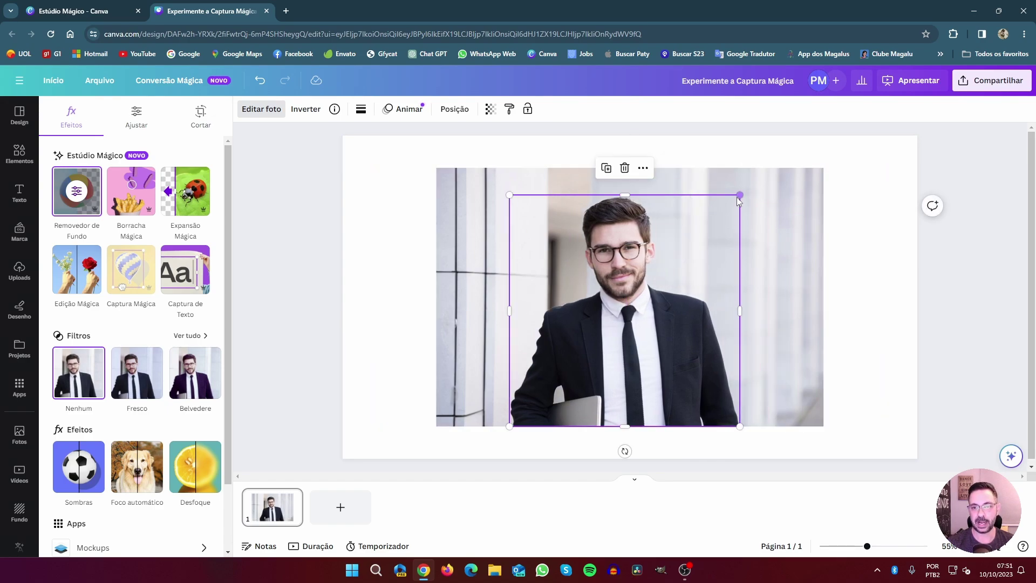
left_click_drag(738, 196, 664, 270)
left_click_drag(590, 359, 543, 356)
left_click_drag(613, 269, 679, 203)
left_click_drag(528, 349, 678, 345)
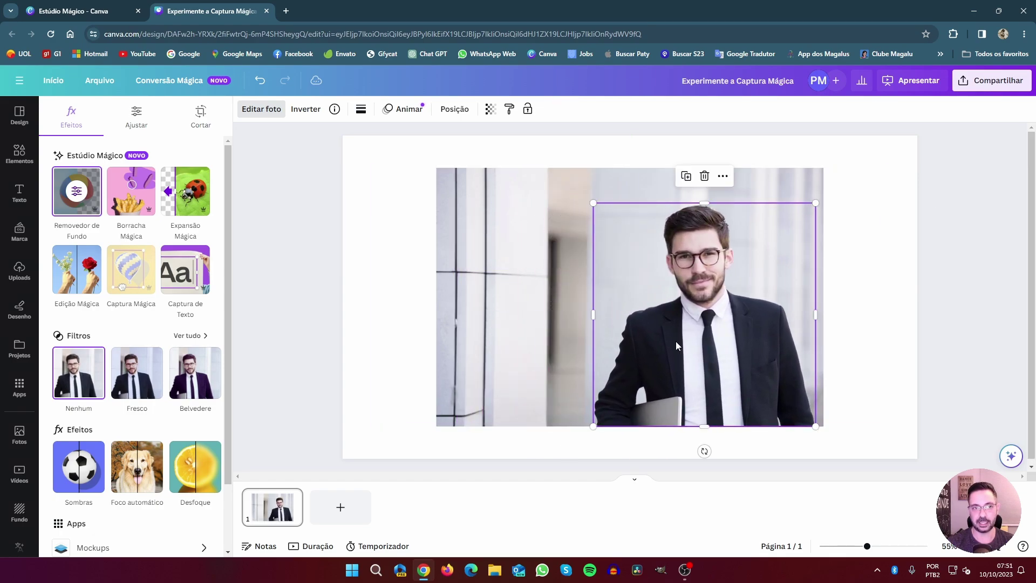
- Flip the businessman cutout horizontally and place it at a reduced size near the background's lower centre
left_click(305, 110)
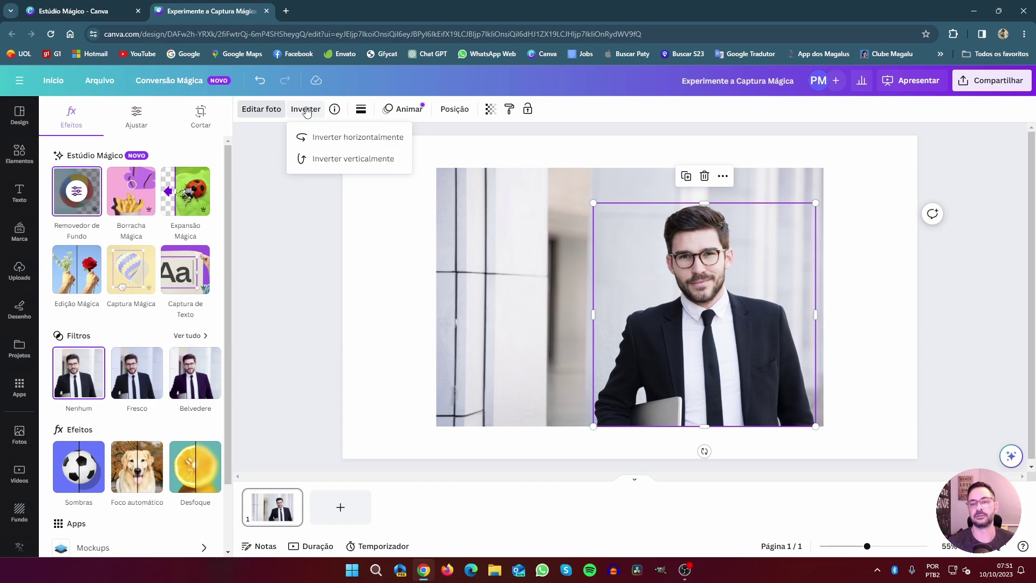
left_click(382, 141)
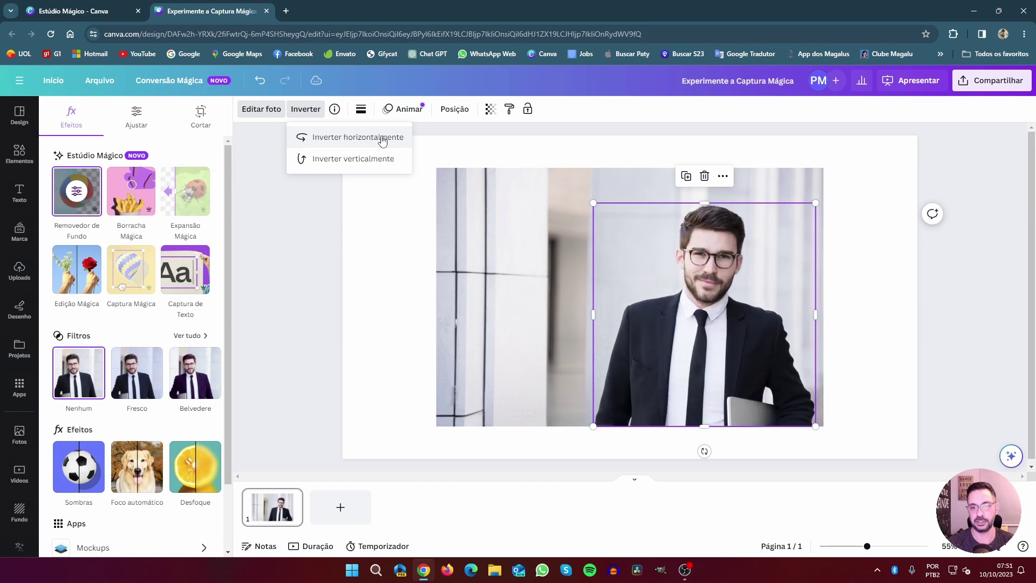
left_click_drag(746, 373, 593, 370)
left_click_drag(659, 202, 602, 259)
left_click_drag(555, 349, 629, 353)
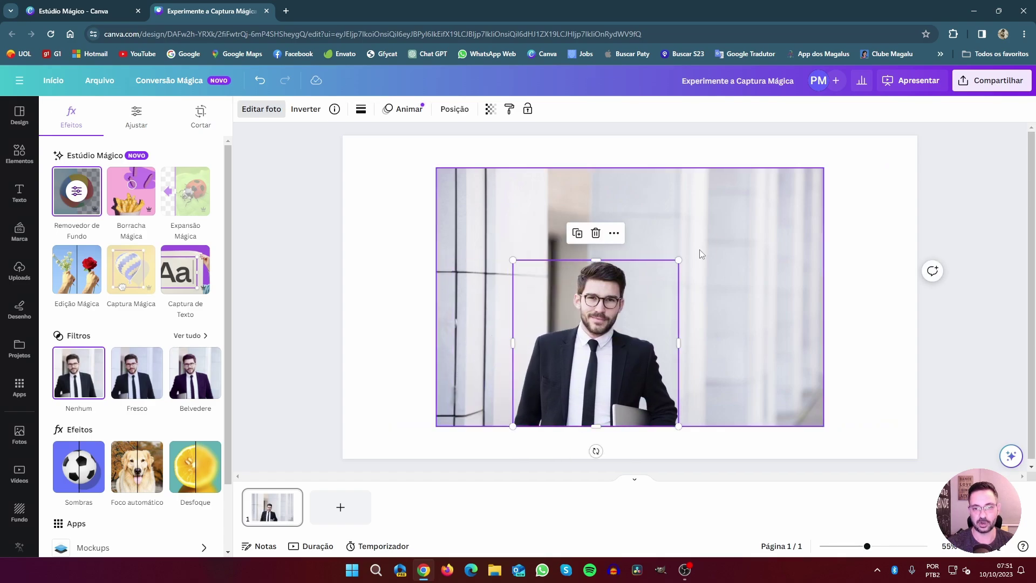
mouse_move(677, 261)
left_mouse_down()
mouse_move(709, 226)
mouse_move(675, 261)
left_mouse_up()
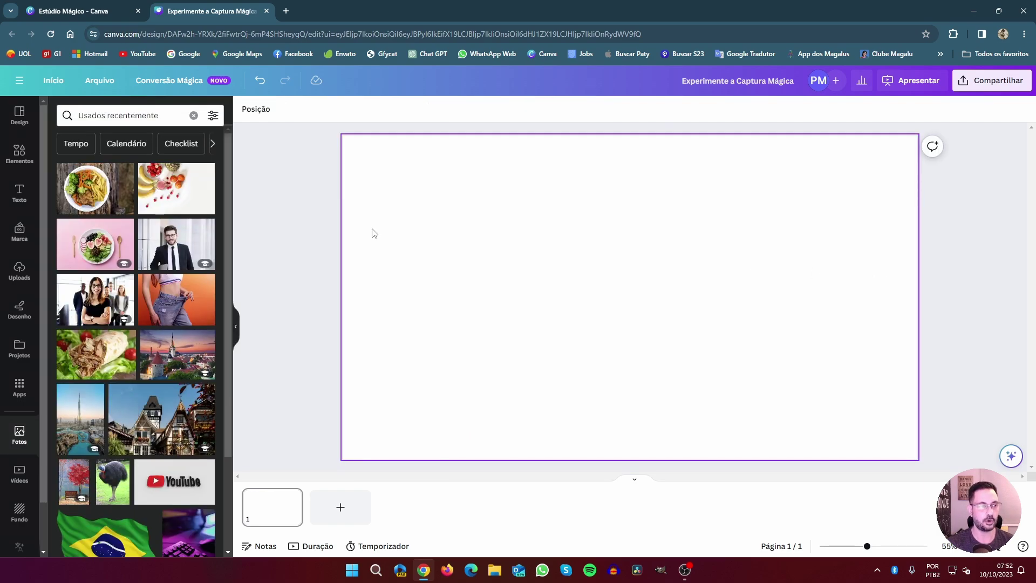
- Add the photo of the food plate on wood and separate the plate from its background with Captura Mágica
left_click(95, 189)
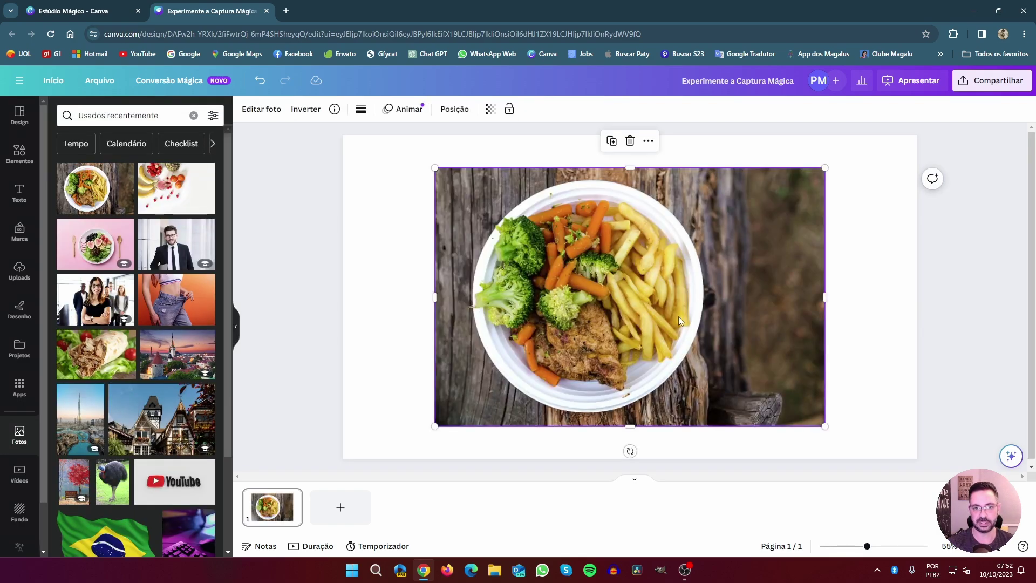
left_click(273, 110)
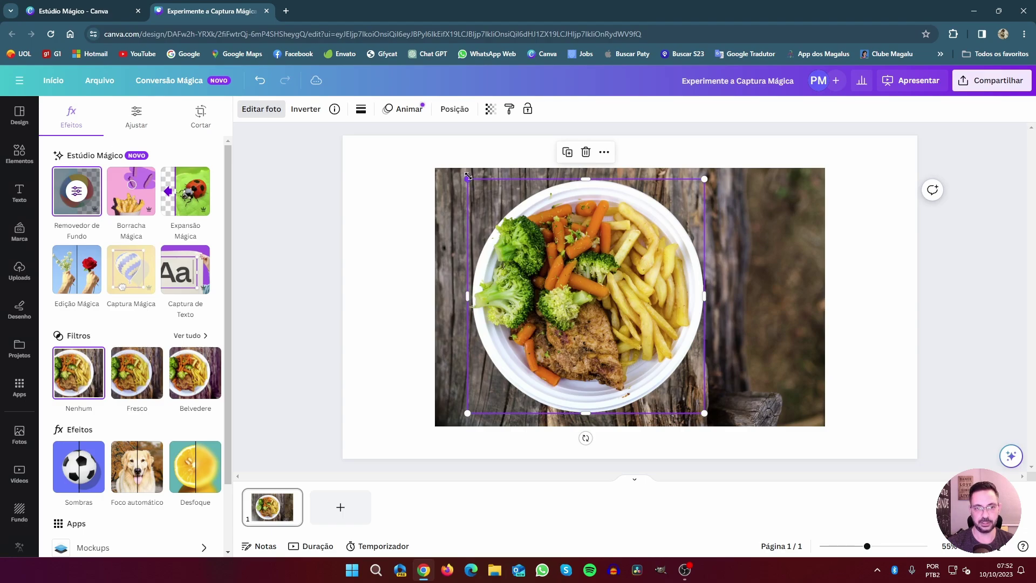
- Shrink the plate and move it to the background's lower right, enlarging the wooden background to nearly fill the page height
left_click_drag(467, 180, 483, 193)
left_click_drag(552, 248, 642, 256)
left_click_drag(793, 206, 806, 253)
left_click_drag(523, 222, 414, 162)
left_click_drag(734, 401, 850, 424)
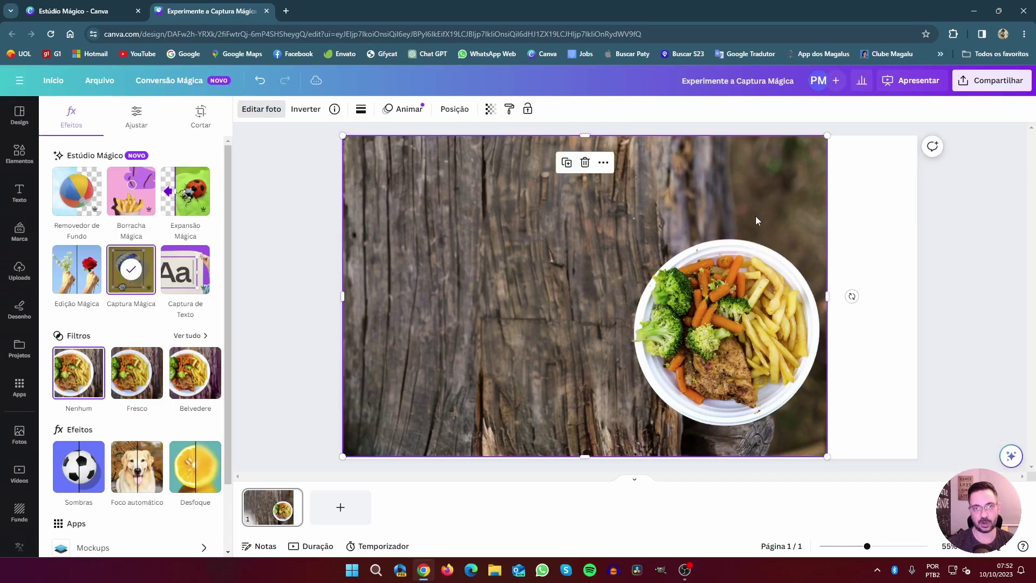
- Move the plate back to the middle of the wooden background and enlarge it
left_click_drag(743, 320, 567, 284)
left_click_drag(646, 390, 643, 345)
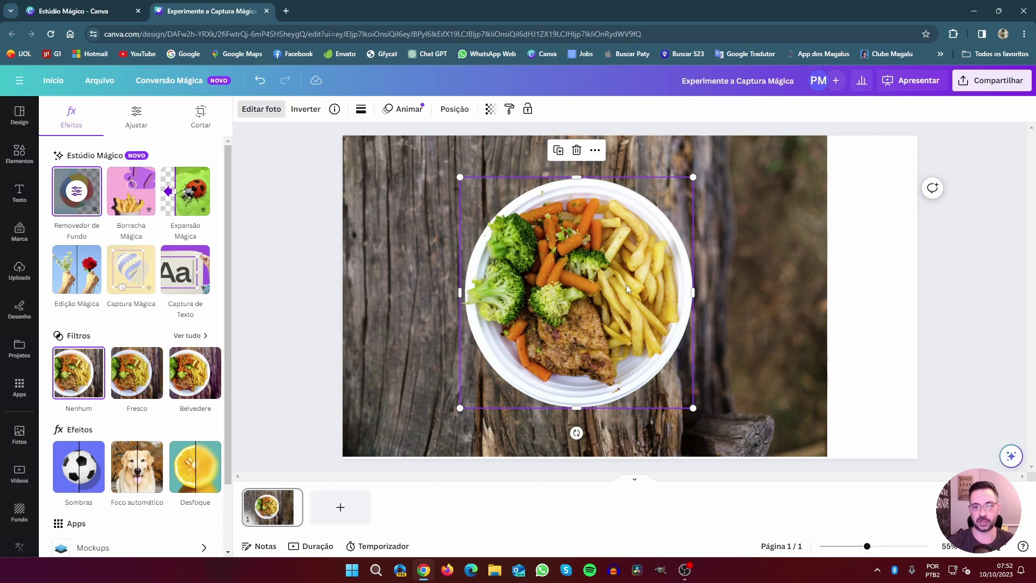
mouse_move(634, 244)
left_mouse_down()
mouse_move(636, 266)
mouse_move(639, 220)
mouse_move(641, 235)
left_mouse_up()
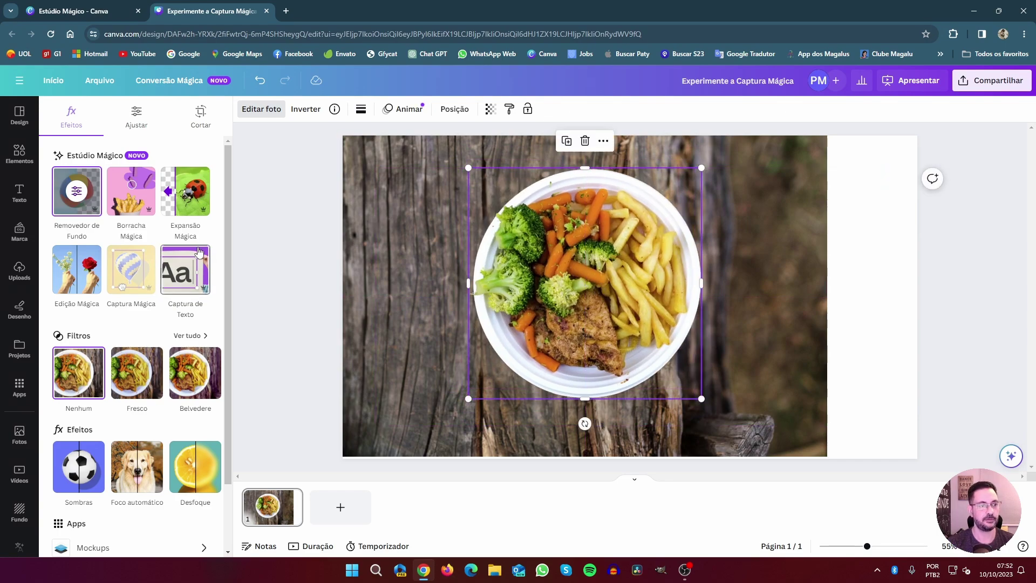
- Adjust the plate image to temperature 7, tint -73, brightness -34, contrast -43 and highlights -30
left_click(138, 124)
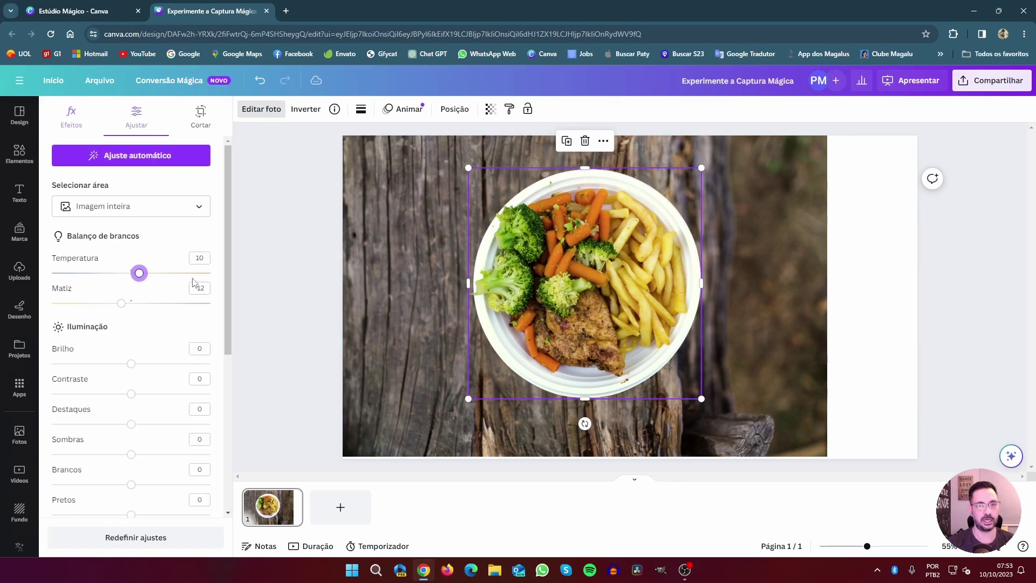
mouse_move(141, 275)
left_mouse_down()
mouse_move(91, 277)
mouse_move(181, 274)
mouse_move(137, 274)
left_mouse_up()
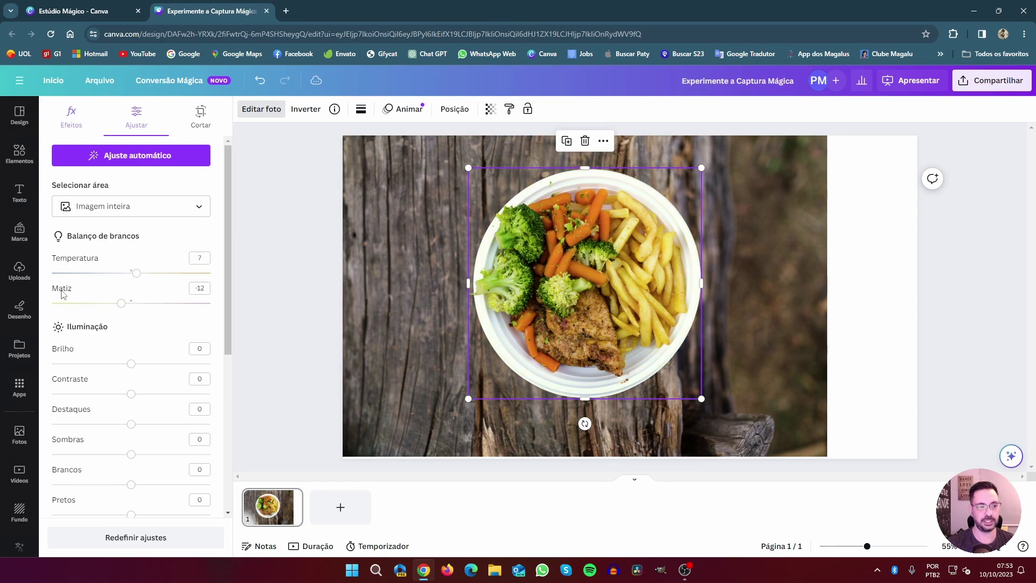
left_click_drag(121, 303, 74, 303)
left_click_drag(131, 364, 105, 364)
left_click_drag(131, 397, 97, 394)
left_click_drag(131, 424, 110, 423)
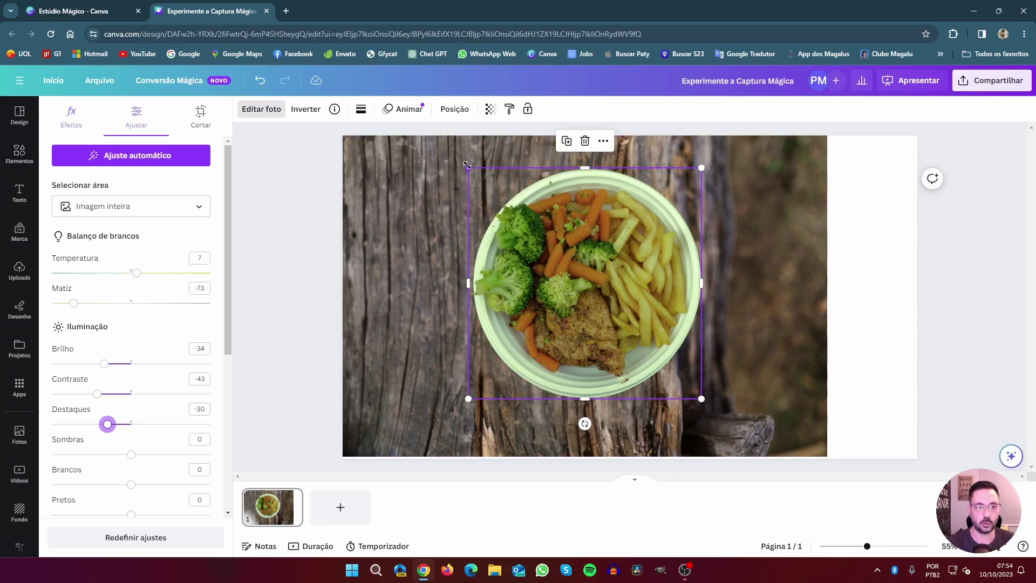
- Shrink the recoloured plate slightly and recentre it on the wooden background
left_click_drag(469, 168, 498, 197)
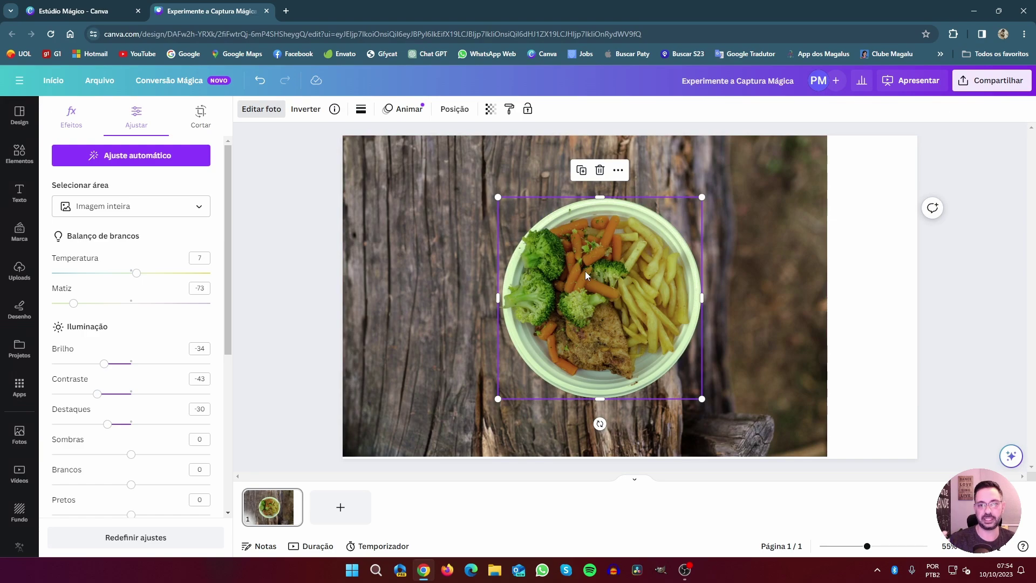
mouse_move(607, 280)
left_mouse_down()
mouse_move(558, 291)
mouse_move(594, 280)
left_mouse_up()
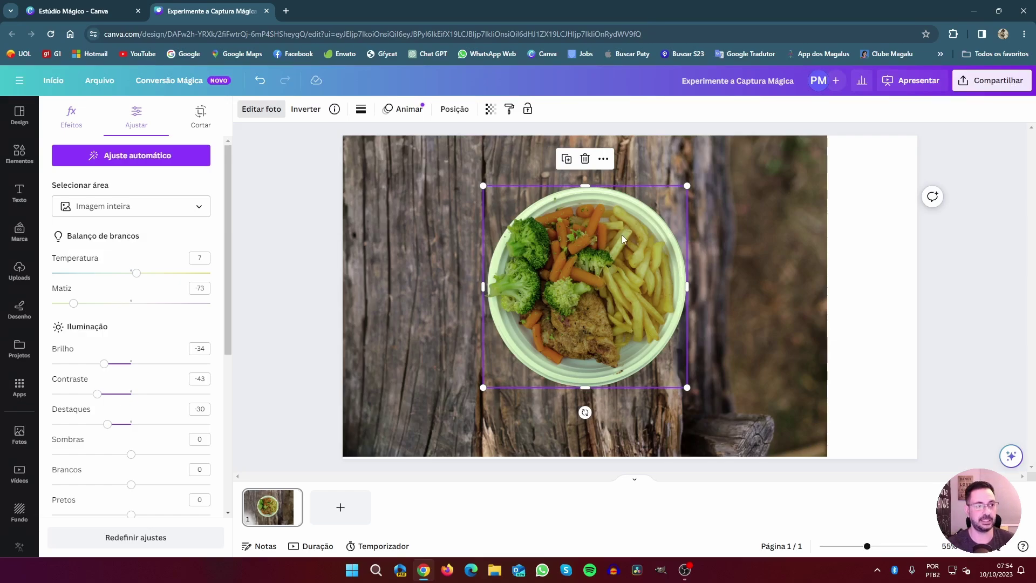
- Delete the plate and its wooden background together from the page
left_click_drag(293, 170, 721, 335)
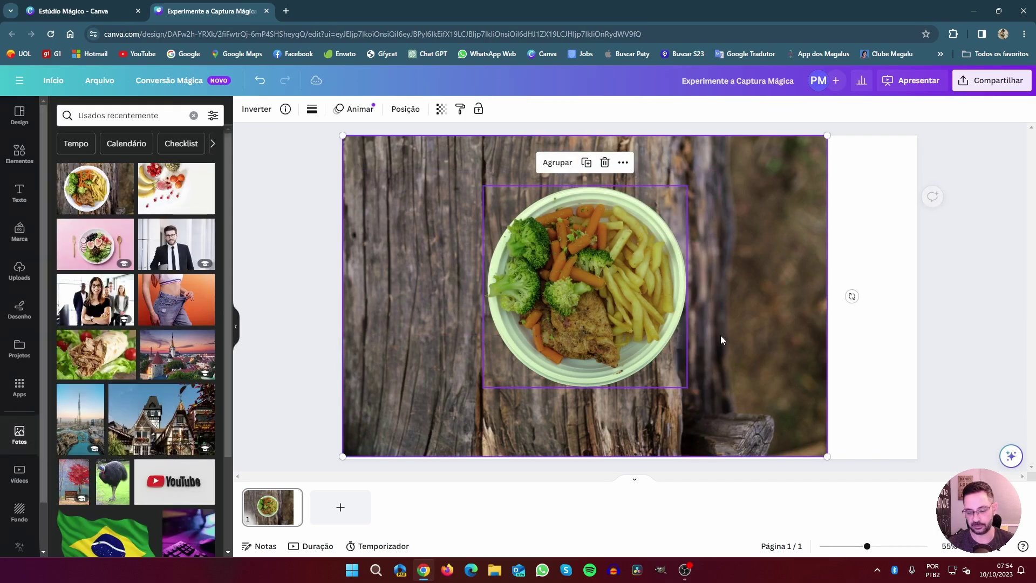
key("Delete")
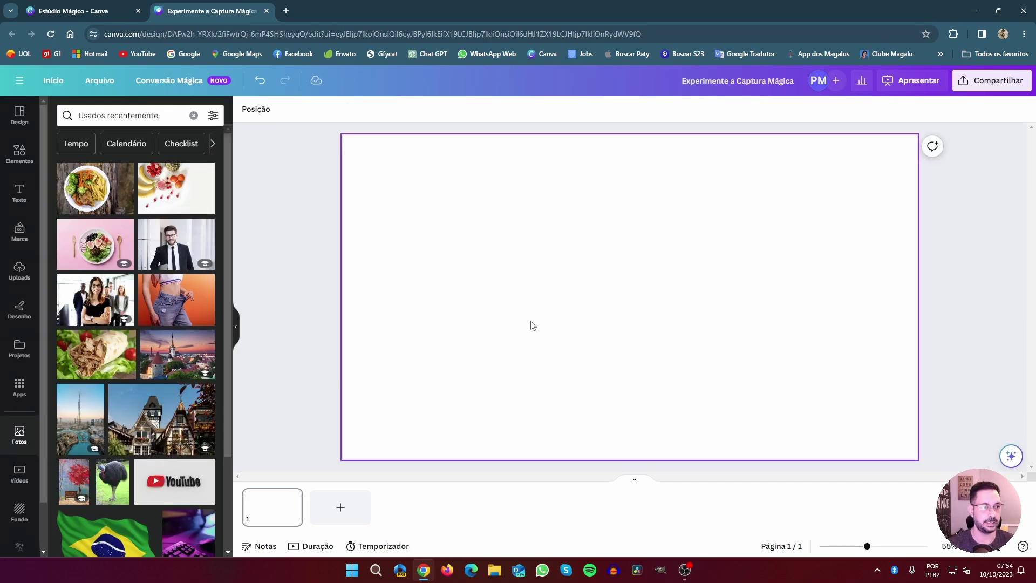
- Add the photo of the woman in loose jeans and separate her from the orange background with Captura Mágica
left_click(180, 304)
left_click_drag(624, 323, 625, 312)
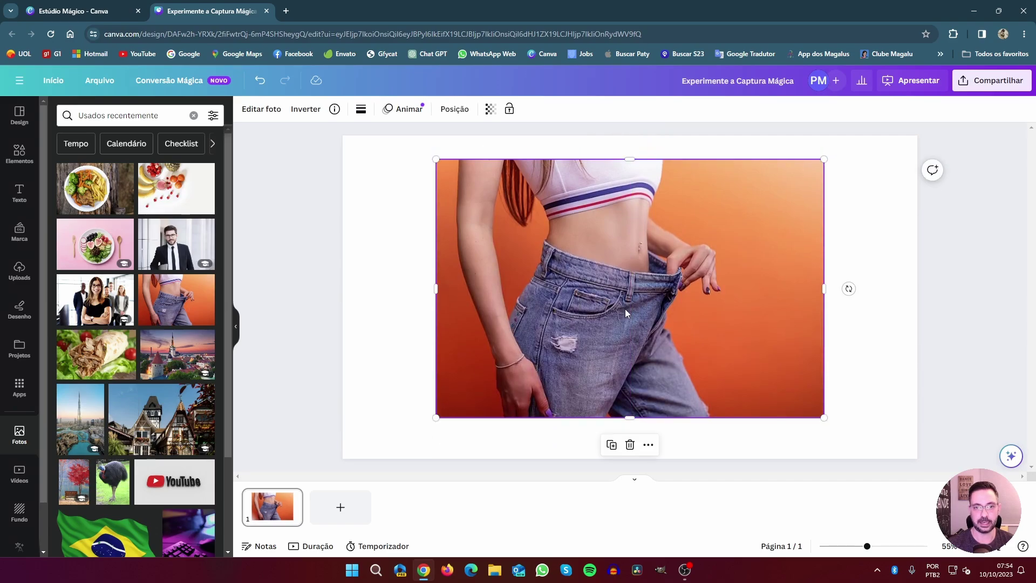
left_click(261, 111)
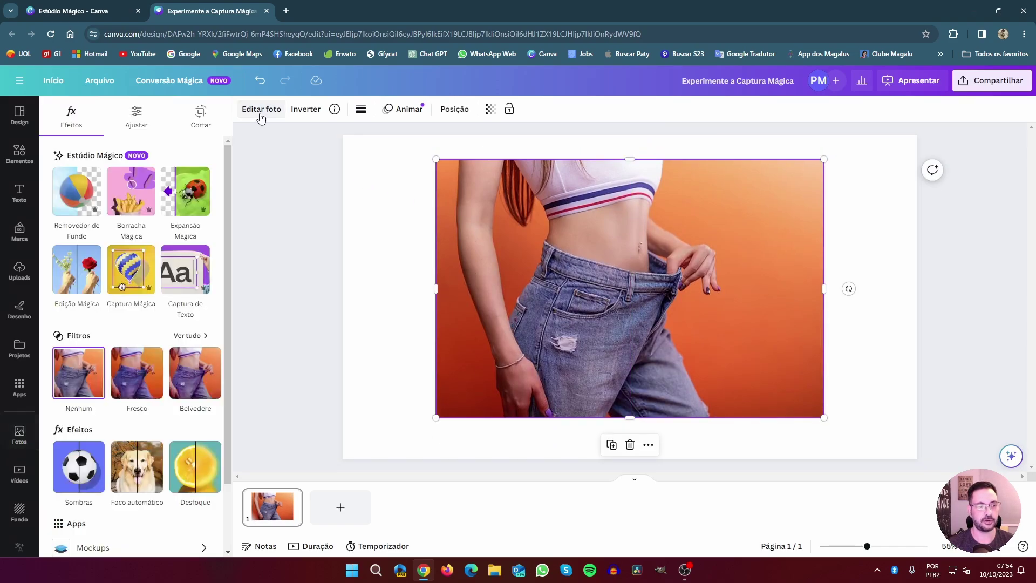
left_click(125, 278)
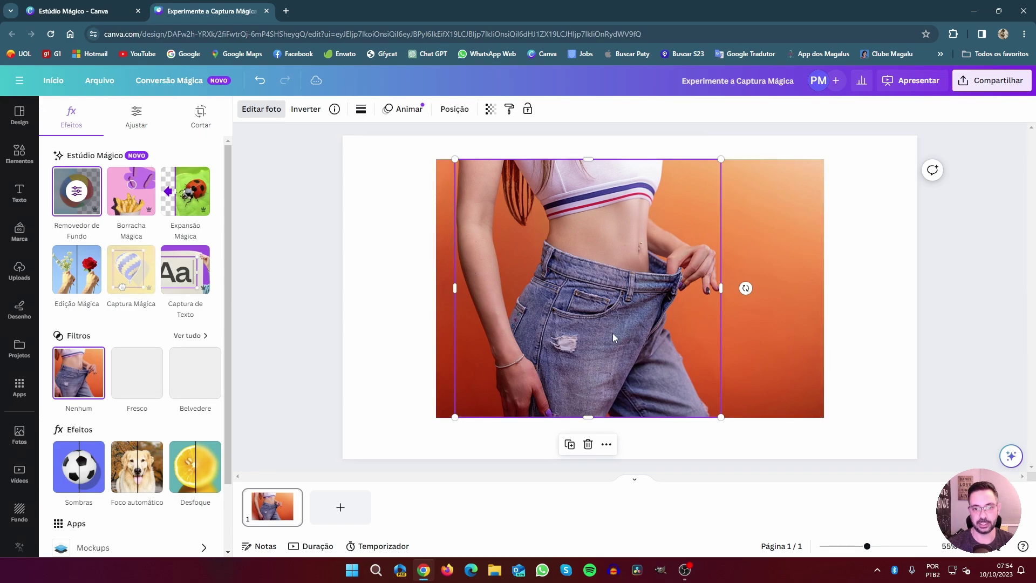
- Move the woman cutout to the right edge of the orange background and flip it horizontally
left_click_drag(614, 332, 716, 335)
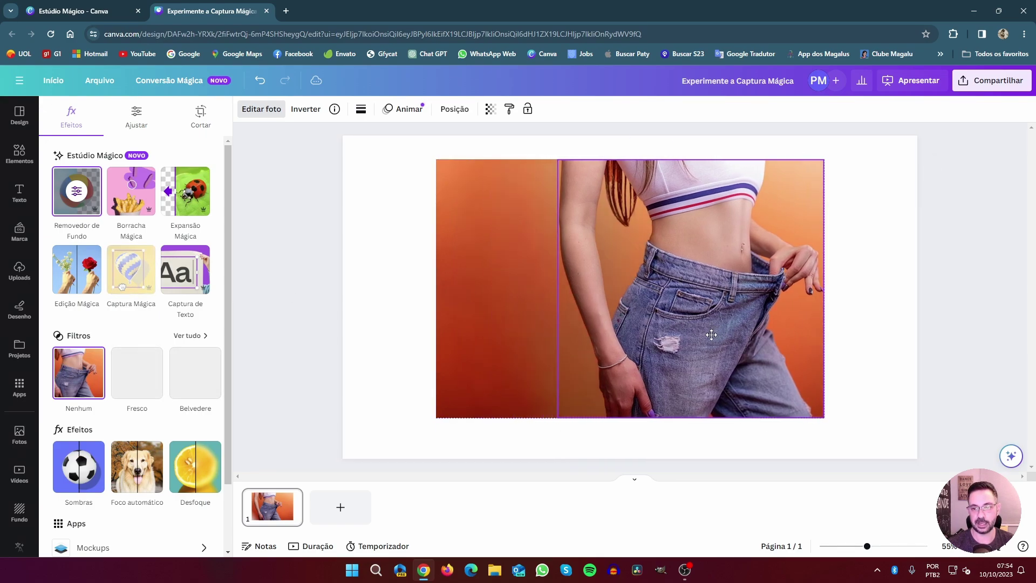
left_click(306, 109)
left_click(341, 136)
- Shrink the woman cutout into the background's upper right corner and enlarge it back to the background's full height
left_click_drag(557, 160, 612, 212)
left_click_drag(720, 306, 720, 253)
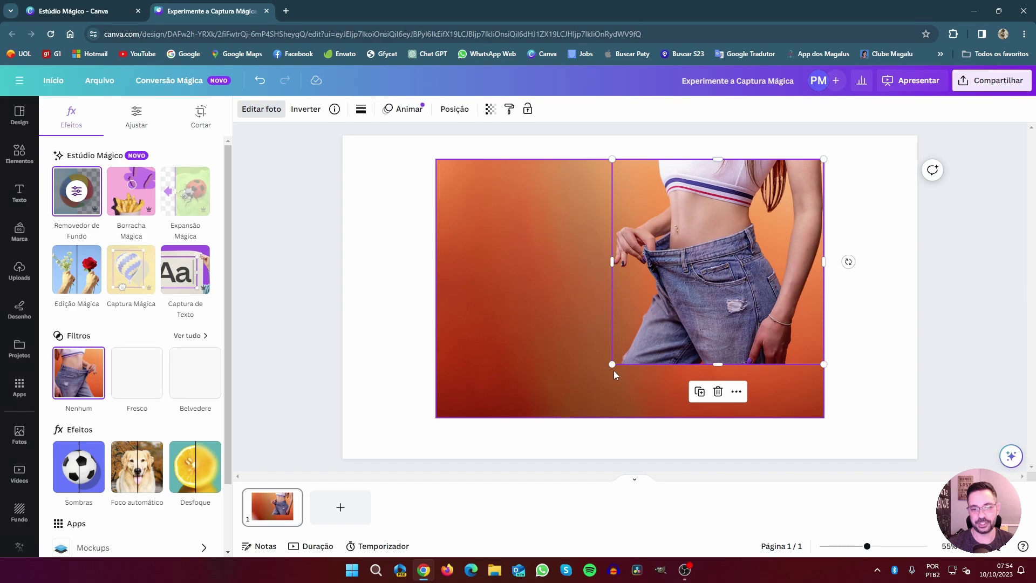
left_click_drag(612, 365, 556, 417)
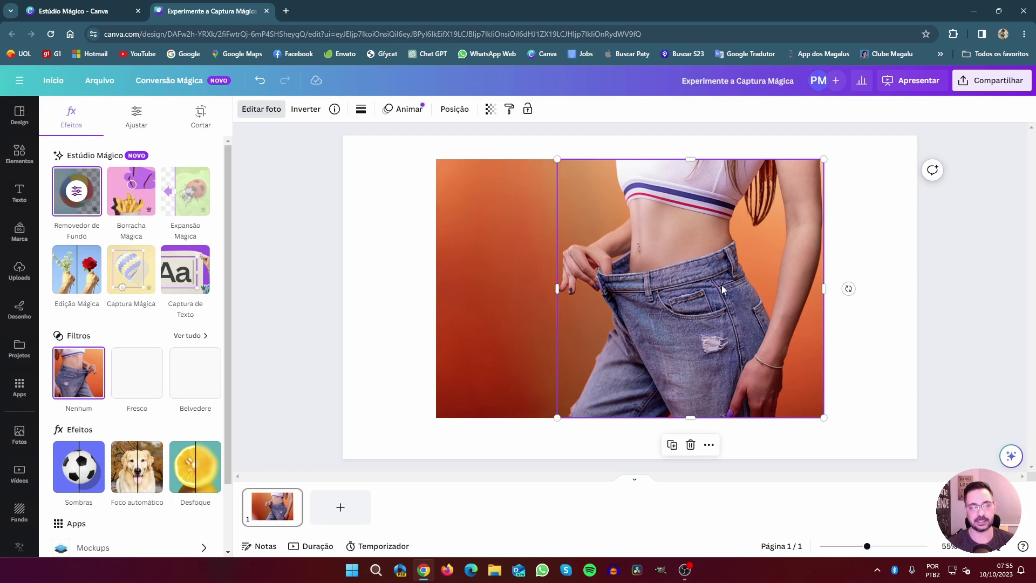
- Delete the woman cutout and the orange background from the page
key("ctrl+a")
key("Delete")
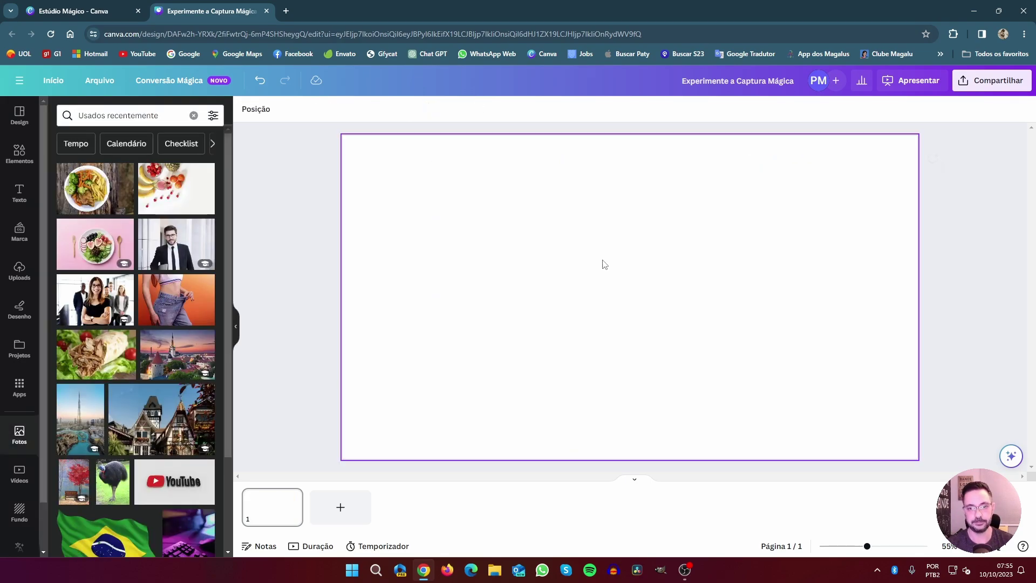
- Add the photo of the white dog on grass and separate the dog from its background with Captura Mágica
scroll(91, 344, "down", 10)
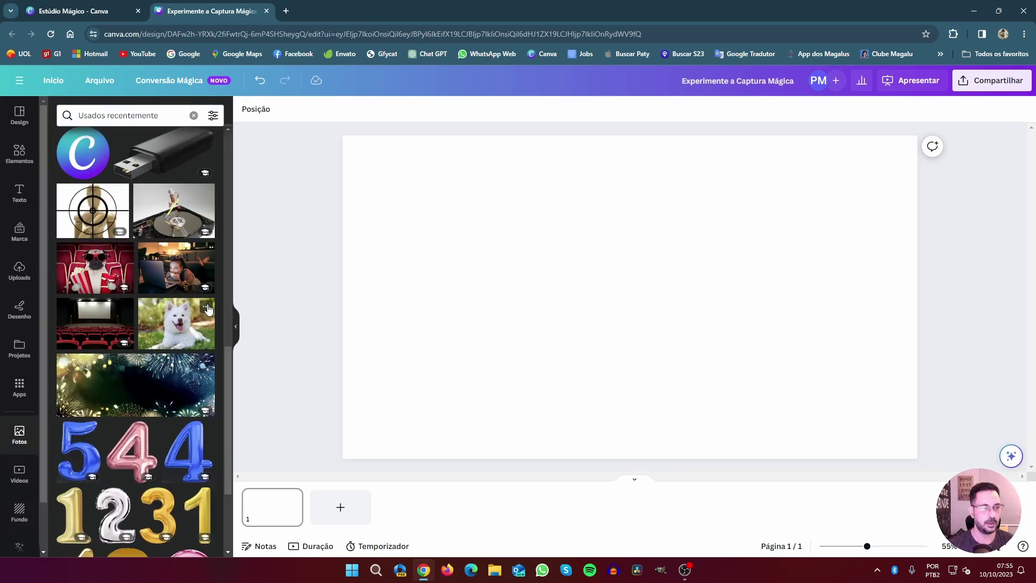
left_click(181, 329)
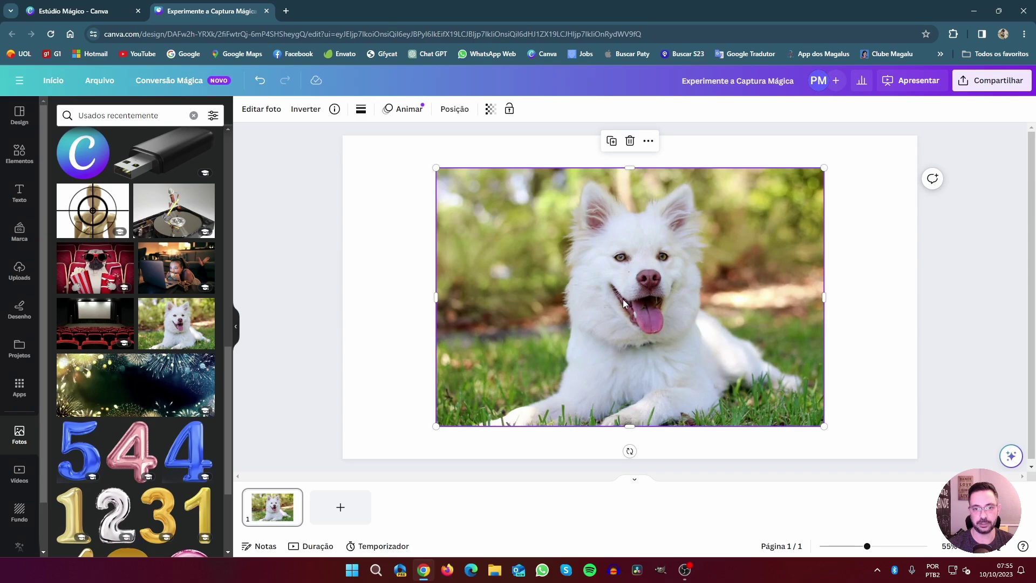
left_click(261, 110)
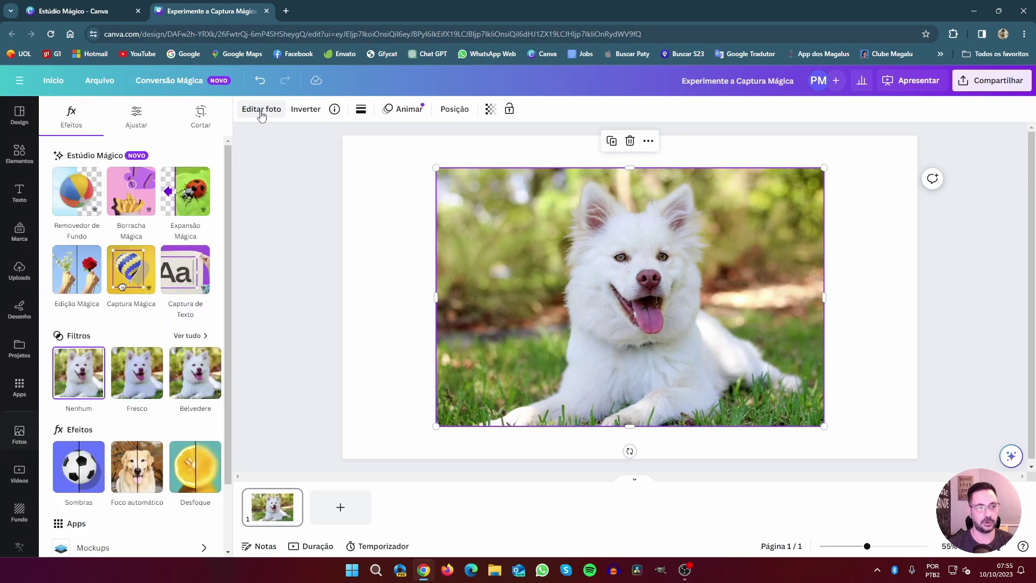
left_click(134, 279)
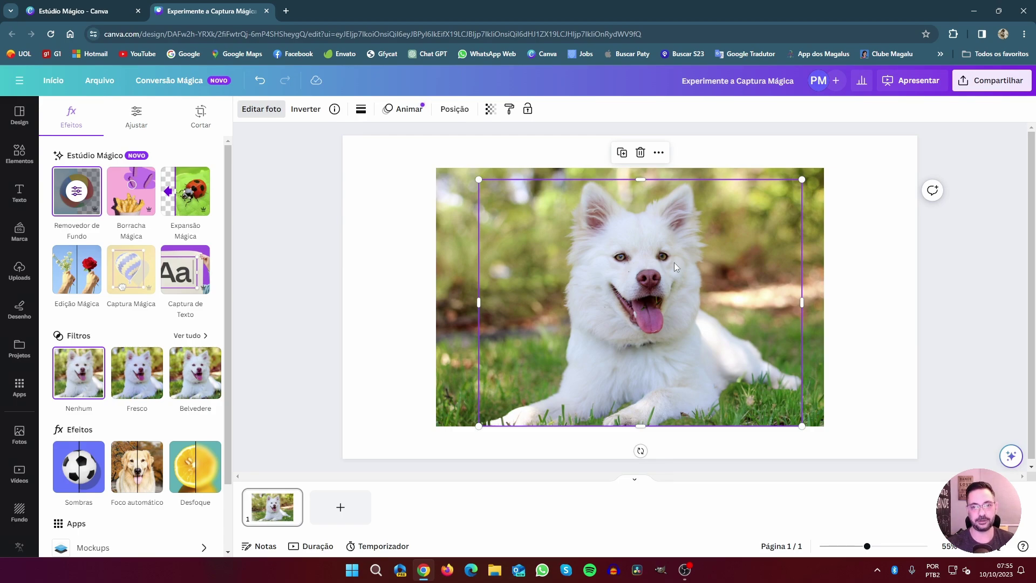
- Shrink the white dog cutout to about two thirds of its size and place it on the grass near the middle of the background
left_click_drag(675, 262, 628, 276)
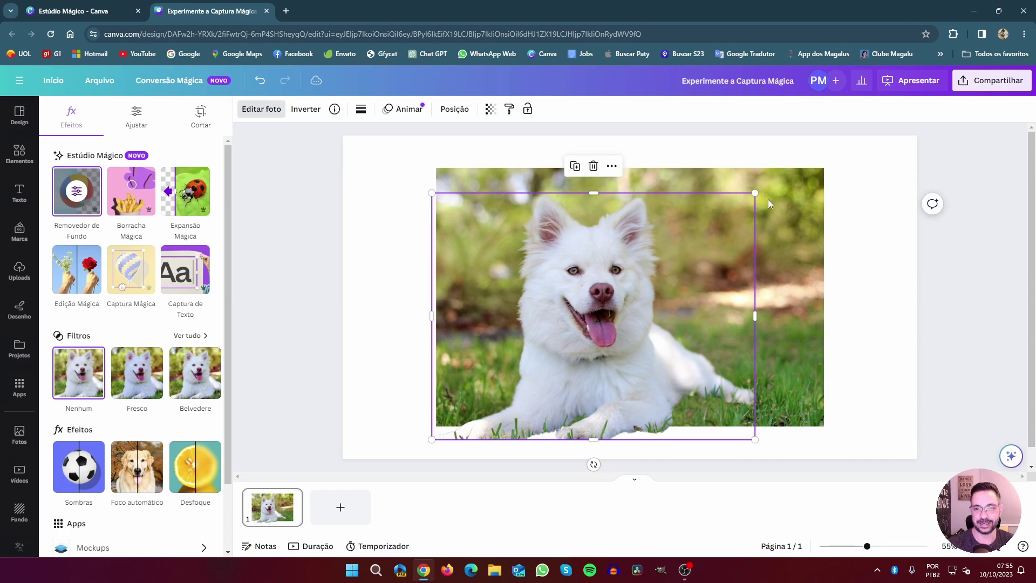
left_click_drag(755, 193, 697, 221)
left_click_drag(602, 334, 683, 309)
left_click_drag(775, 212, 732, 247)
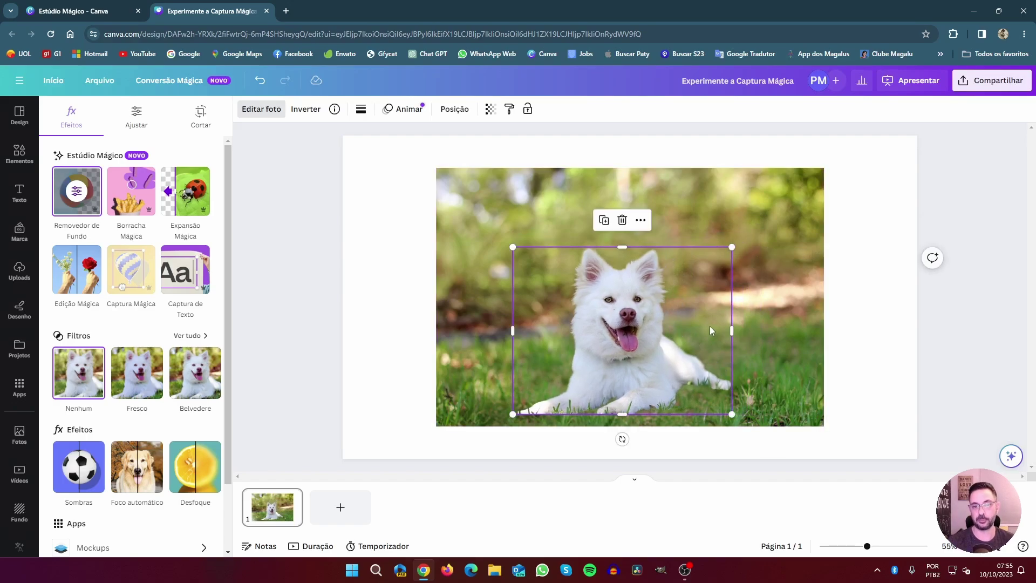
- Move the dog cutout to the background's lower left corner, enlarge it slightly and shrink it again
left_click_drag(629, 336, 577, 344)
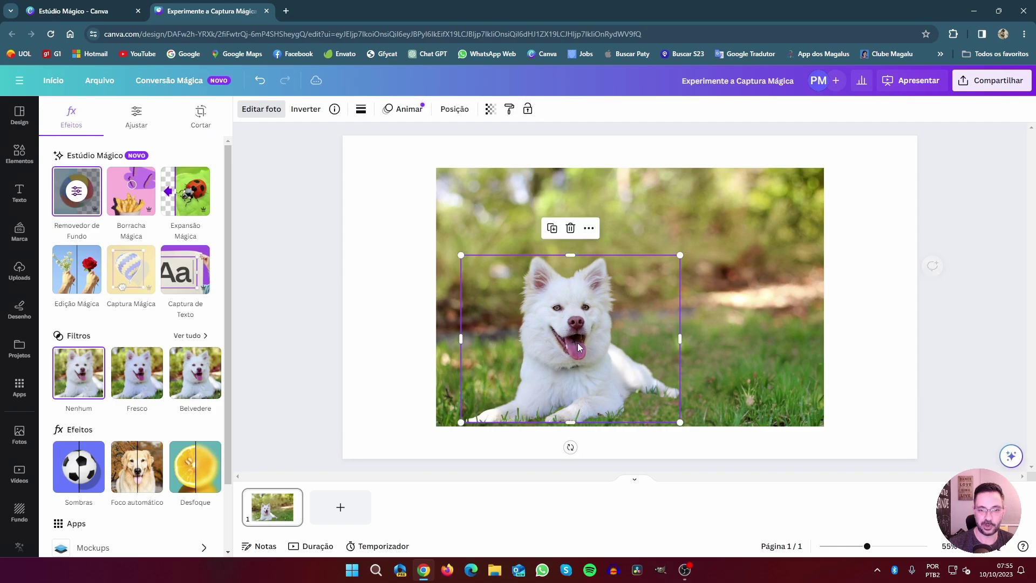
left_click_drag(680, 255, 731, 220)
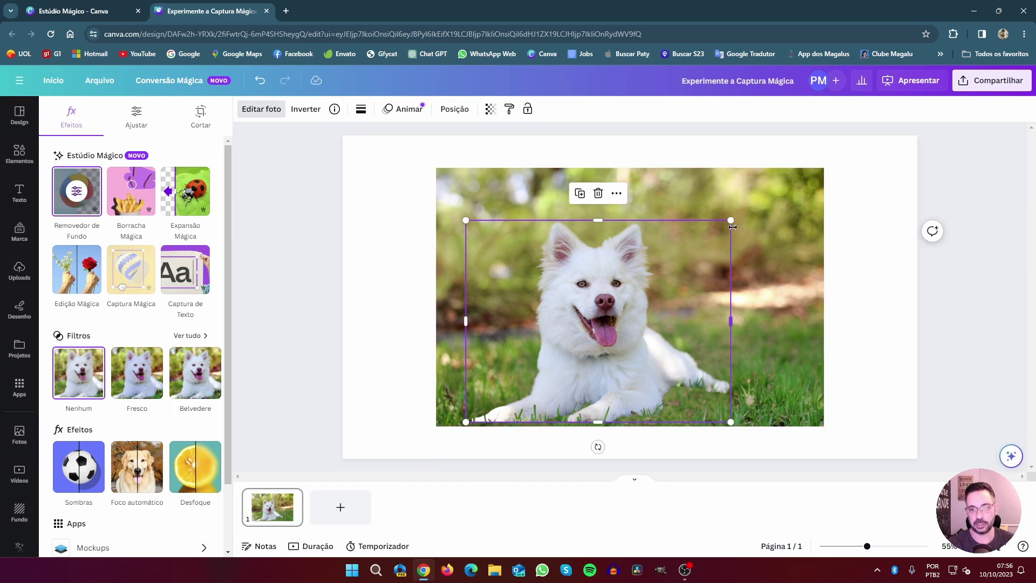
left_click_drag(732, 222, 678, 265)
- Move the dog cutout to the background's upper right corner and back to the middle of the photo
left_click_drag(593, 333, 707, 255)
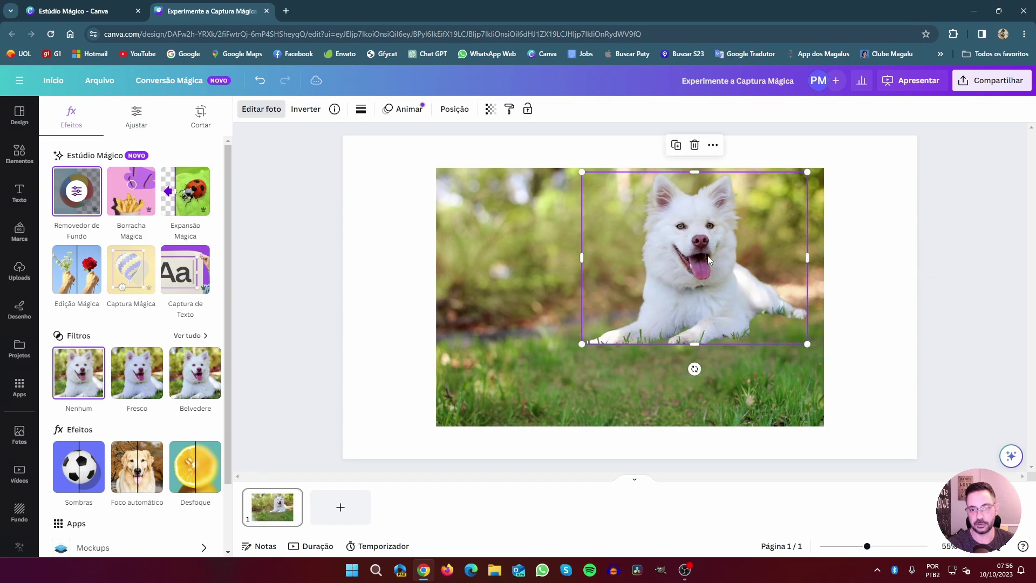
left_click_drag(698, 260, 611, 349)
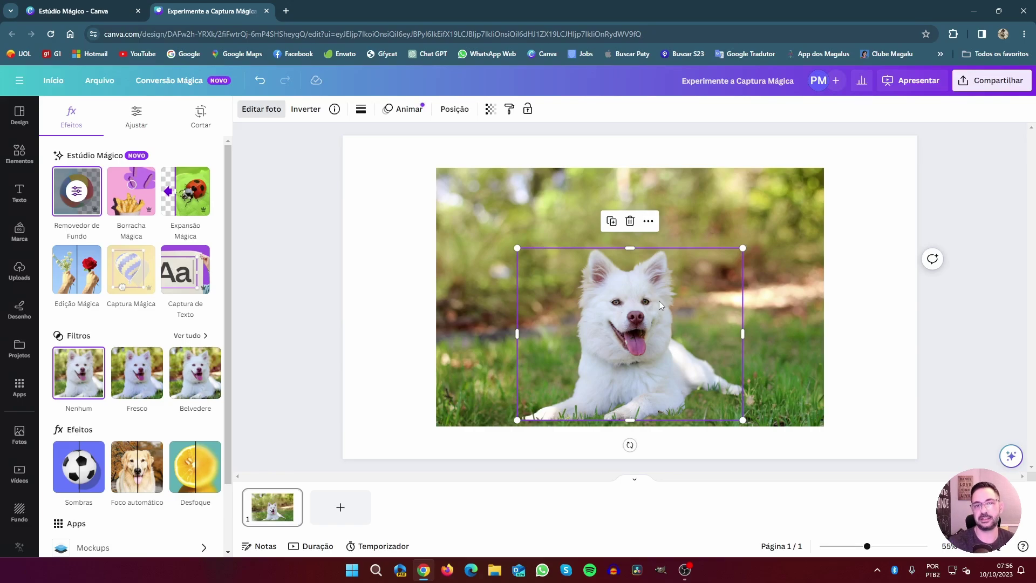
mouse_move(659, 300)
left_mouse_down()
mouse_move(683, 296)
mouse_move(650, 301)
left_mouse_up()
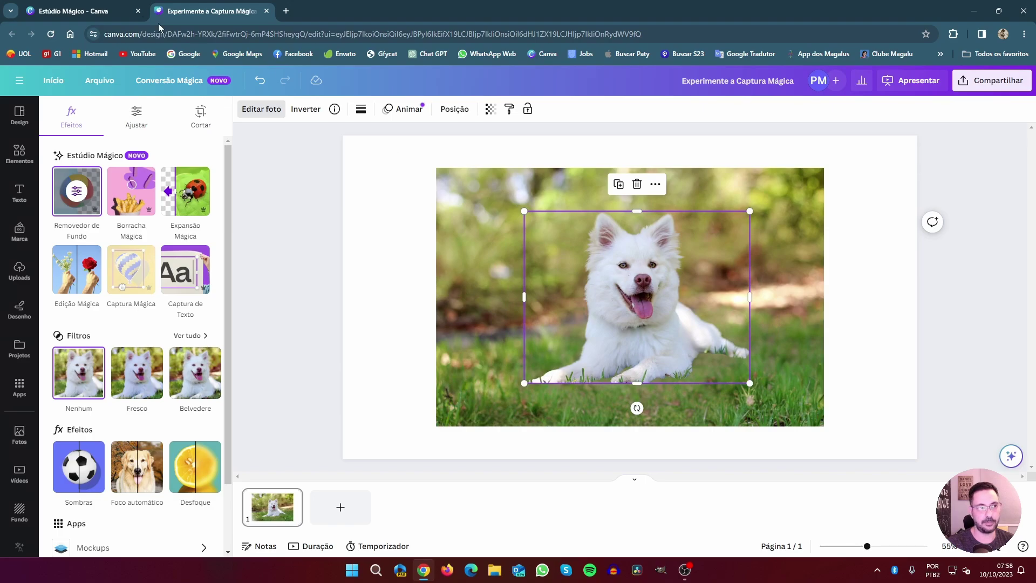
- Return to the Estúdio Mágico page and look through its list of magic tools
left_click(87, 11)
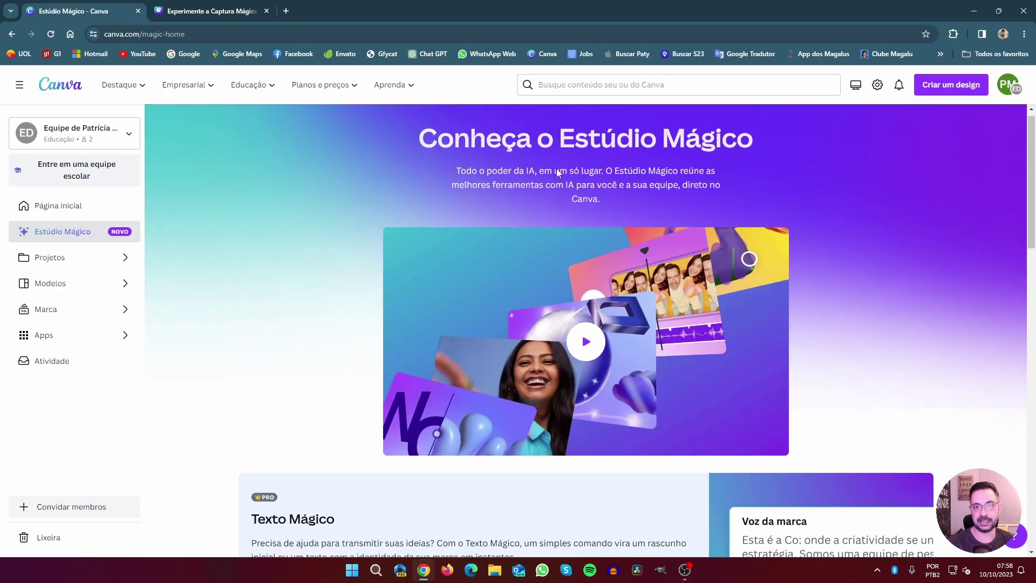
scroll(730, 254, "down", 15)
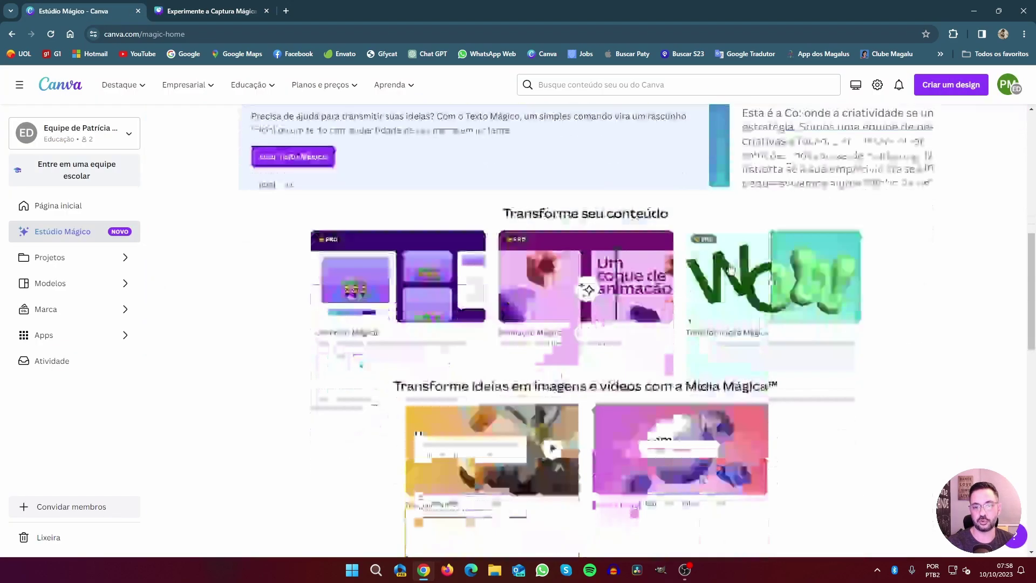